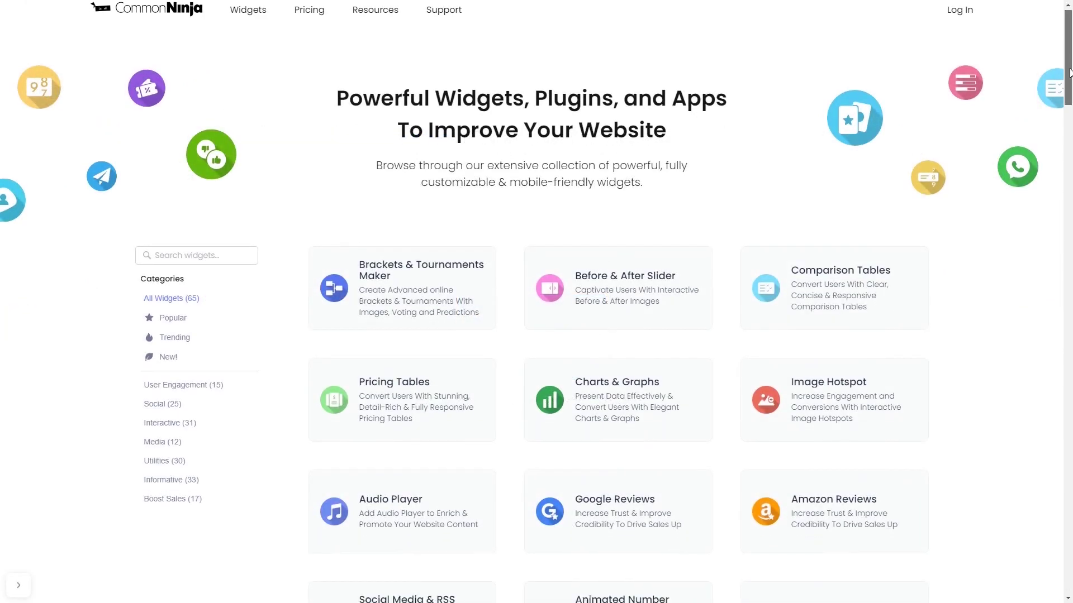
pyautogui.moveTo(1070, 73); pyautogui.dragTo(1069, 220)
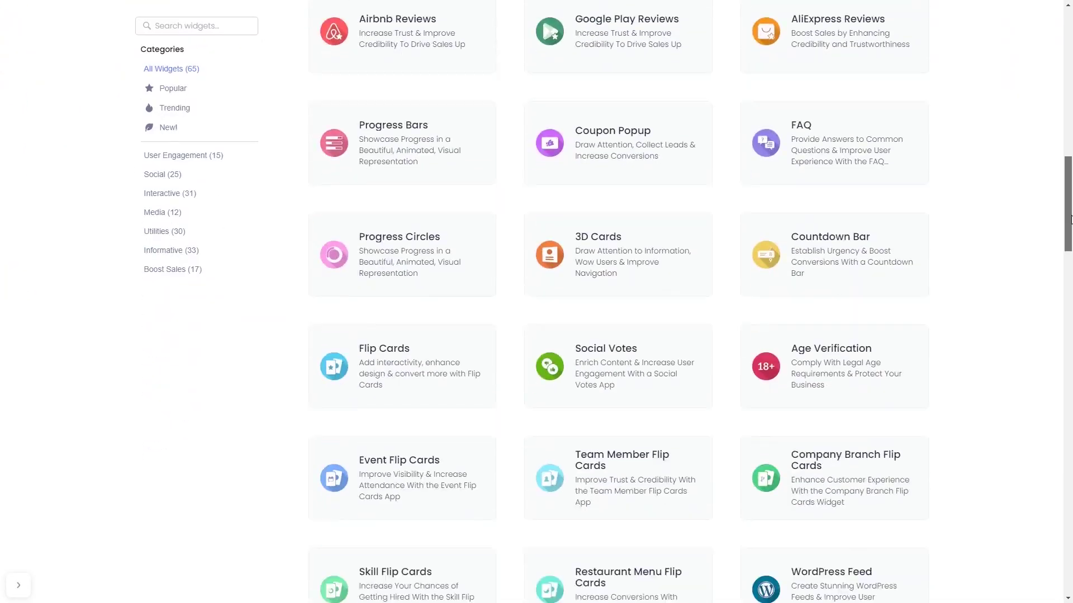
pyautogui.moveTo(1070, 220); pyautogui.dragTo(1070, 360)
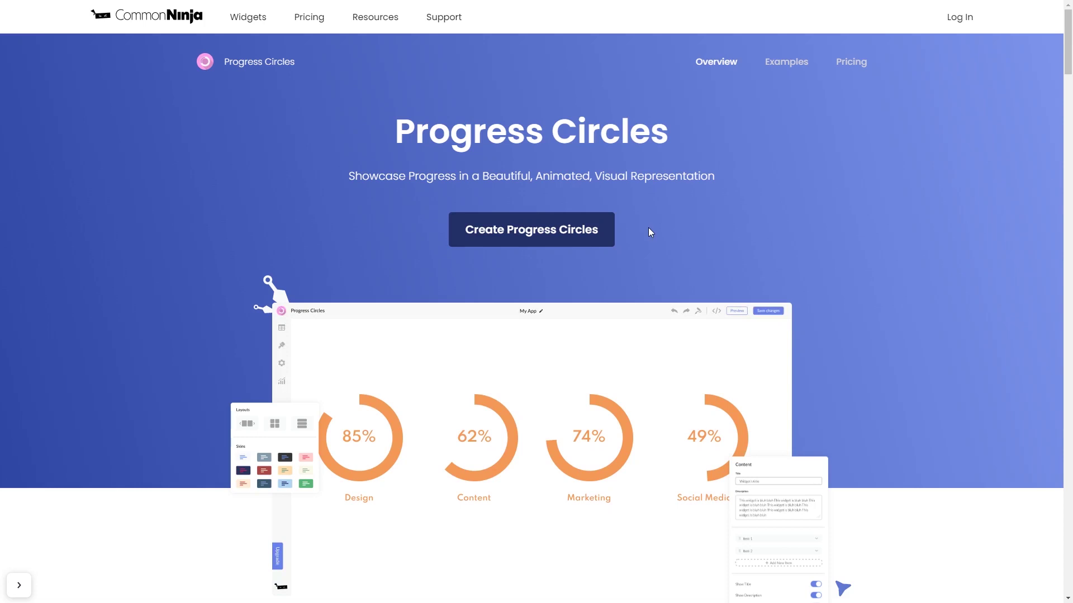
# Create a Progress Circles widget and set the Design circle's completion to 42%
pyautogui.click(561, 229)
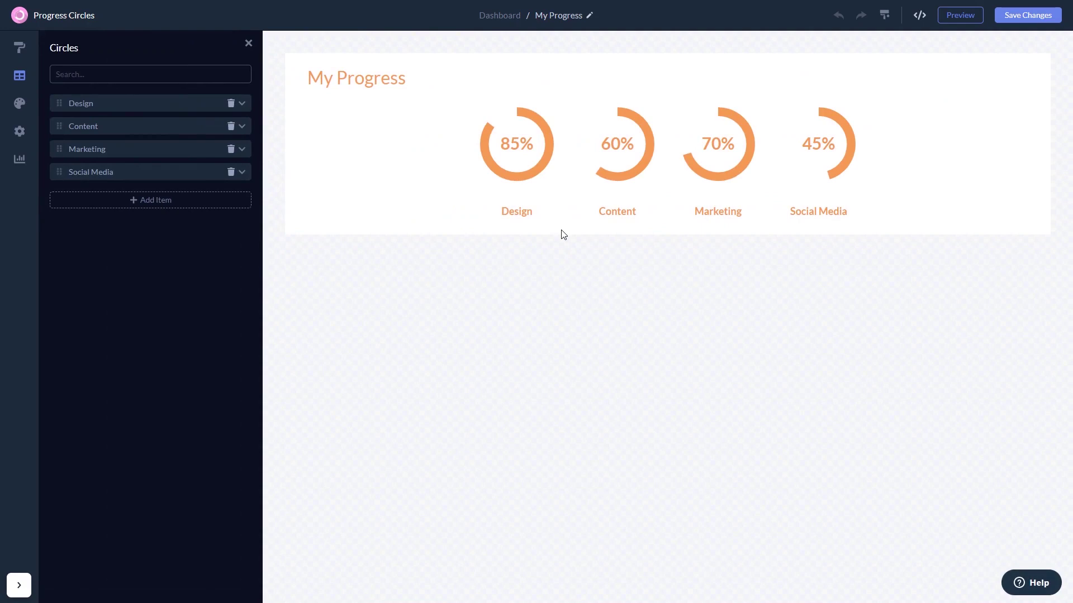
pyautogui.click(242, 104)
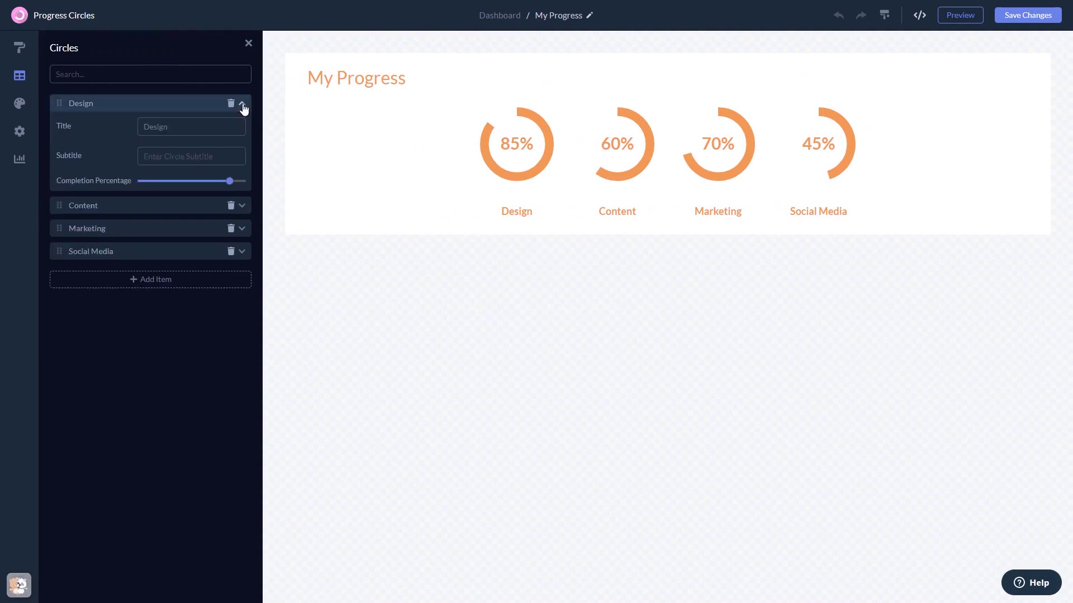
pyautogui.moveTo(230, 182); pyautogui.dragTo(180, 181)
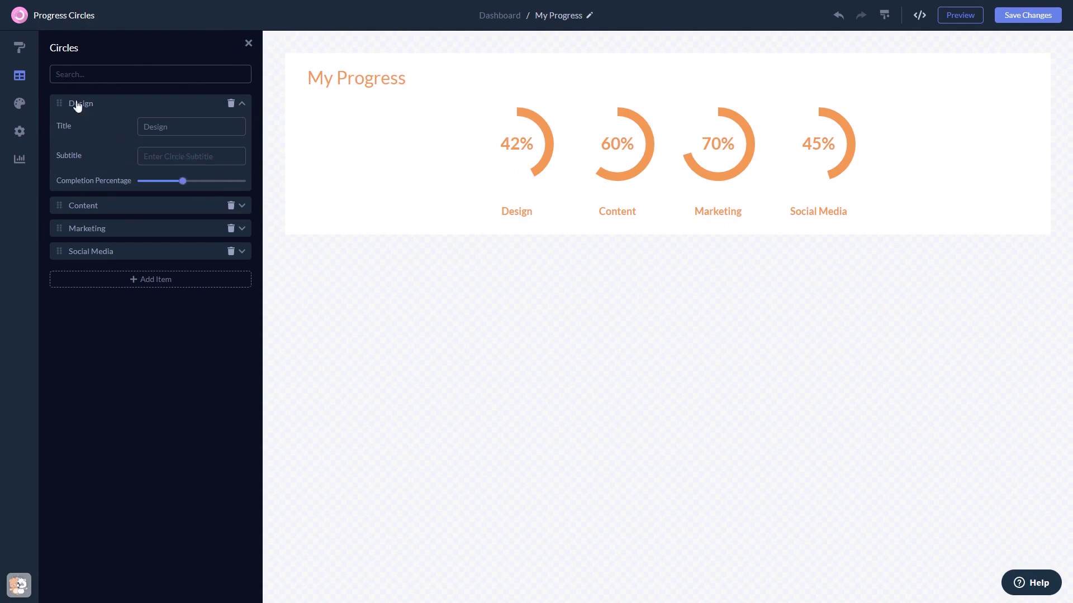
# Keep labels below the circles and apply the orange skin after trying navy and gradient skins
pyautogui.click(19, 48)
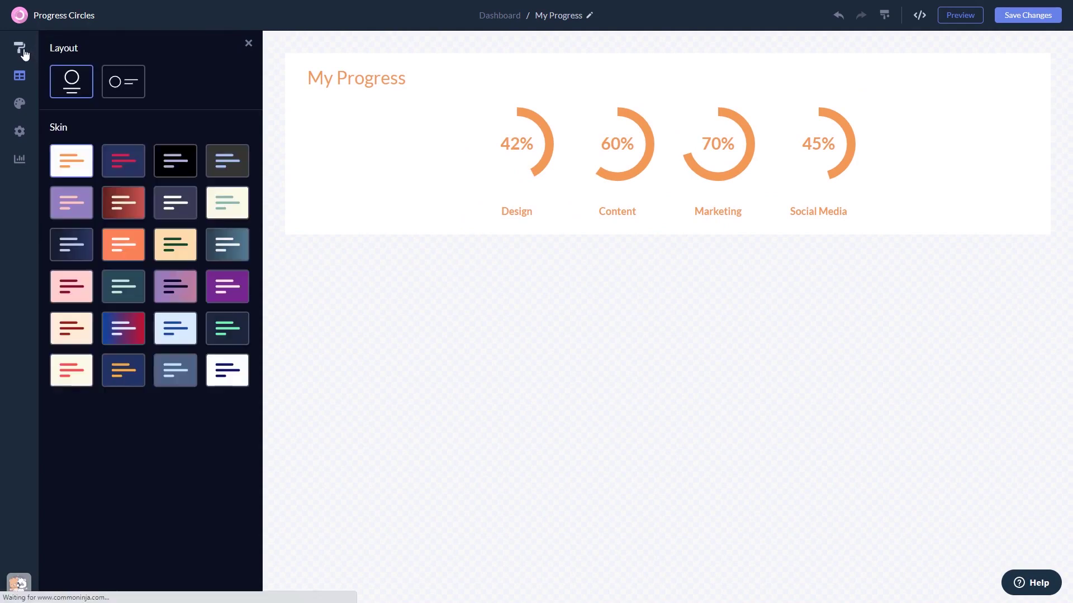
pyautogui.click(124, 85)
pyautogui.click(79, 85)
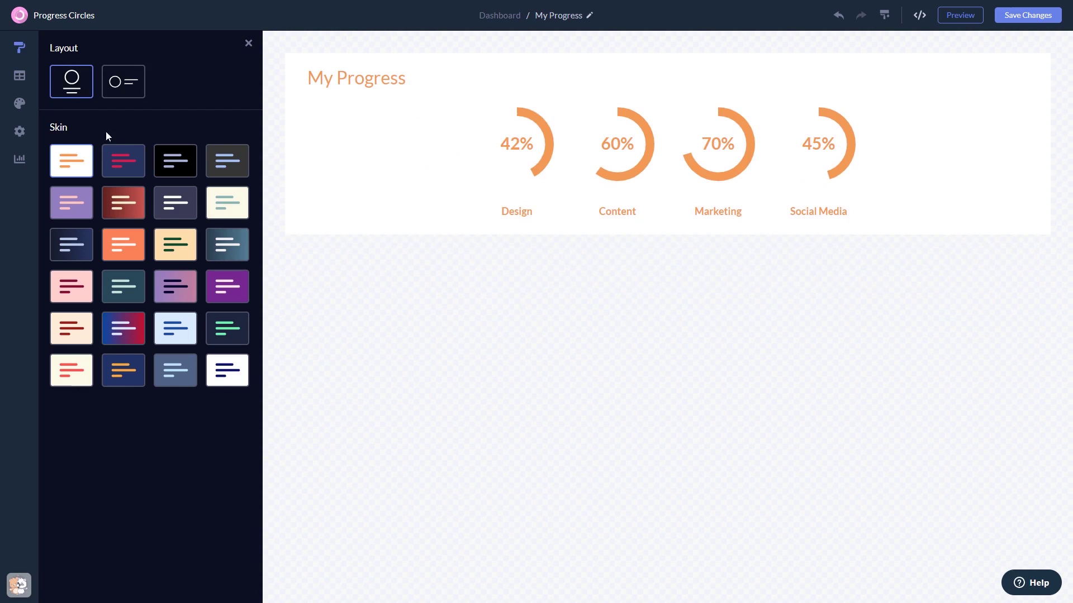
pyautogui.click(125, 168)
pyautogui.click(126, 201)
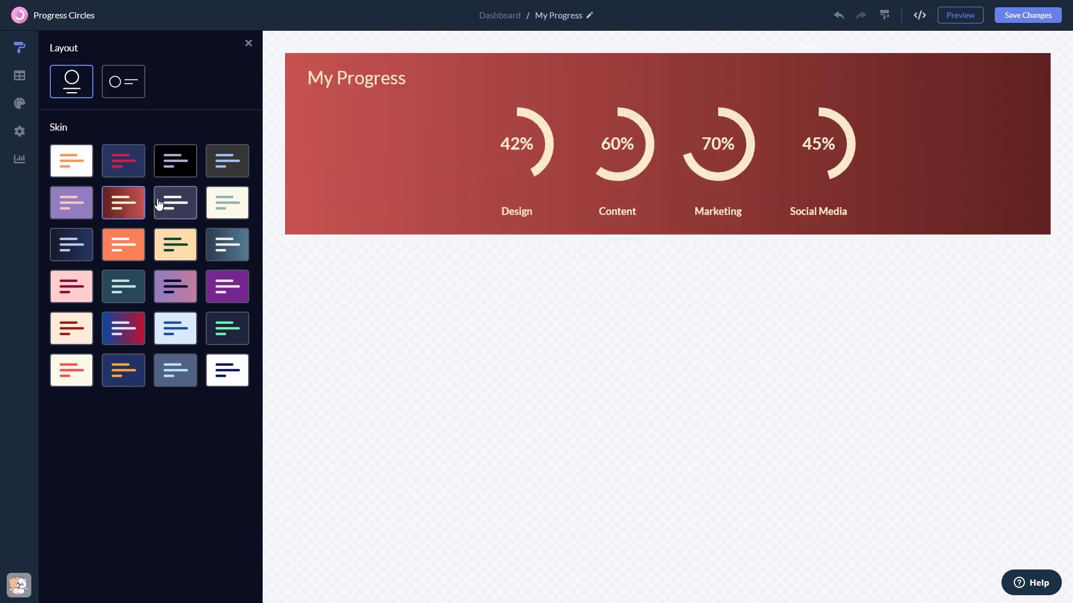
pyautogui.click(160, 204)
pyautogui.click(119, 255)
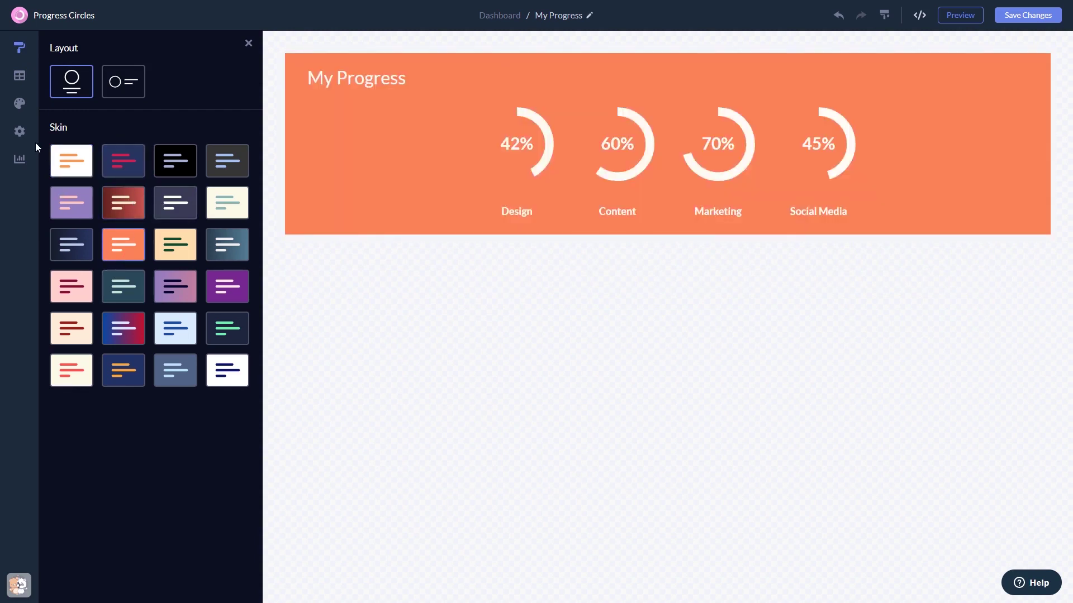
pyautogui.click(19, 105)
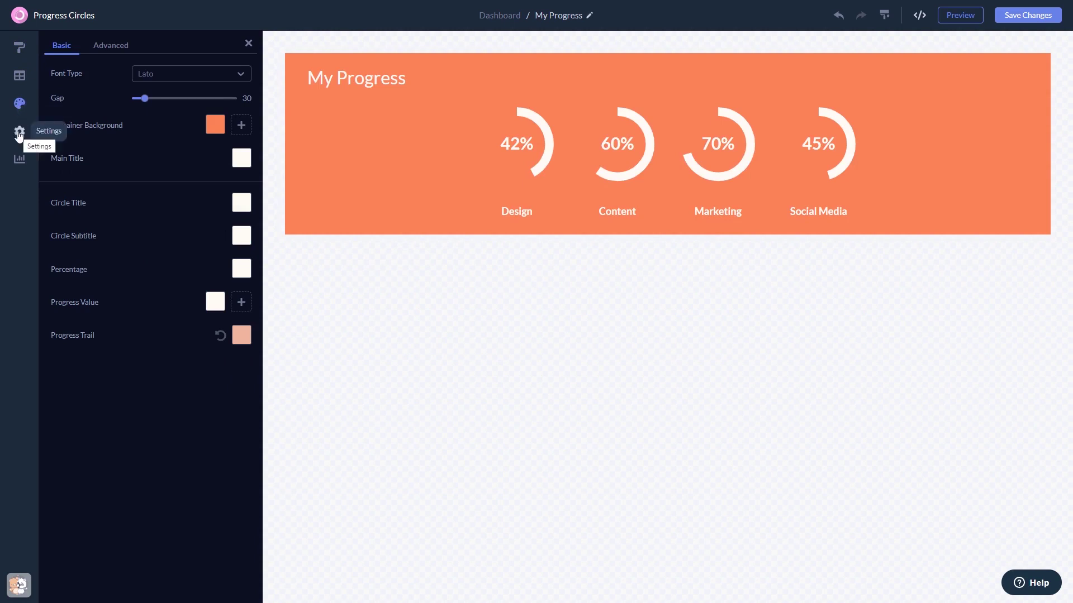
# Check the visibility settings and return to the dashboard listing the saved widget
pyautogui.click(18, 135)
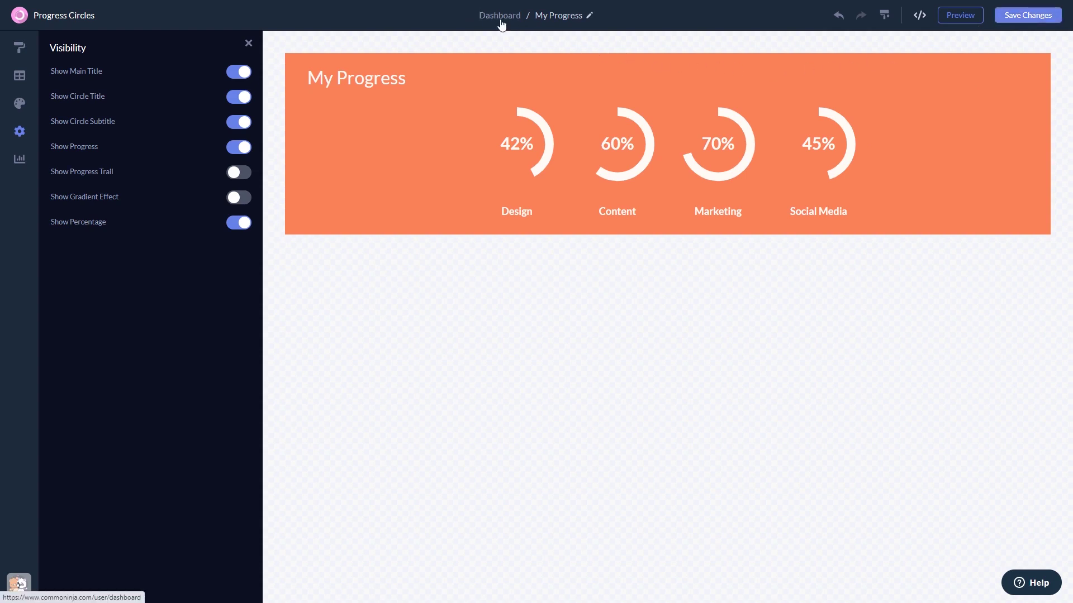
pyautogui.click(500, 23)
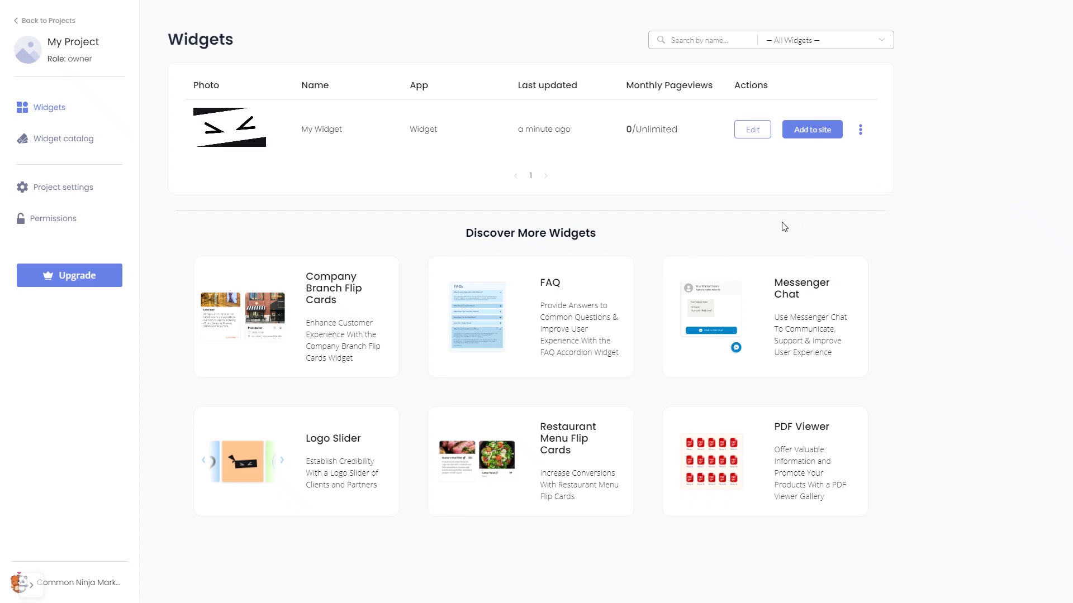
# Copy the widget's installation code from the Add to site window and close it
pyautogui.click(817, 134)
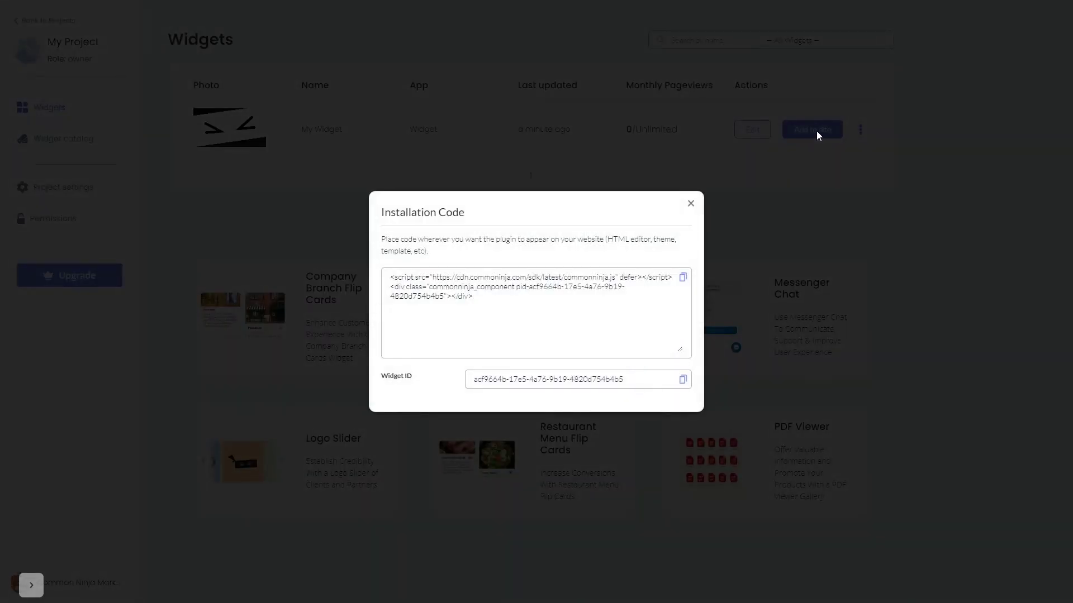
pyautogui.click(683, 279)
pyautogui.click(684, 279)
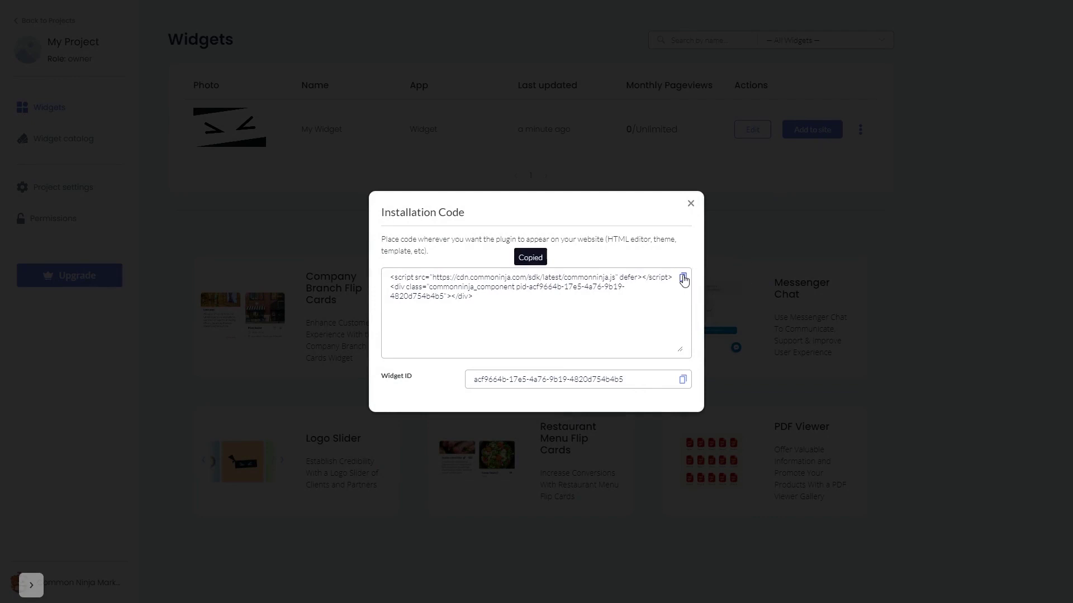
pyautogui.click(692, 205)
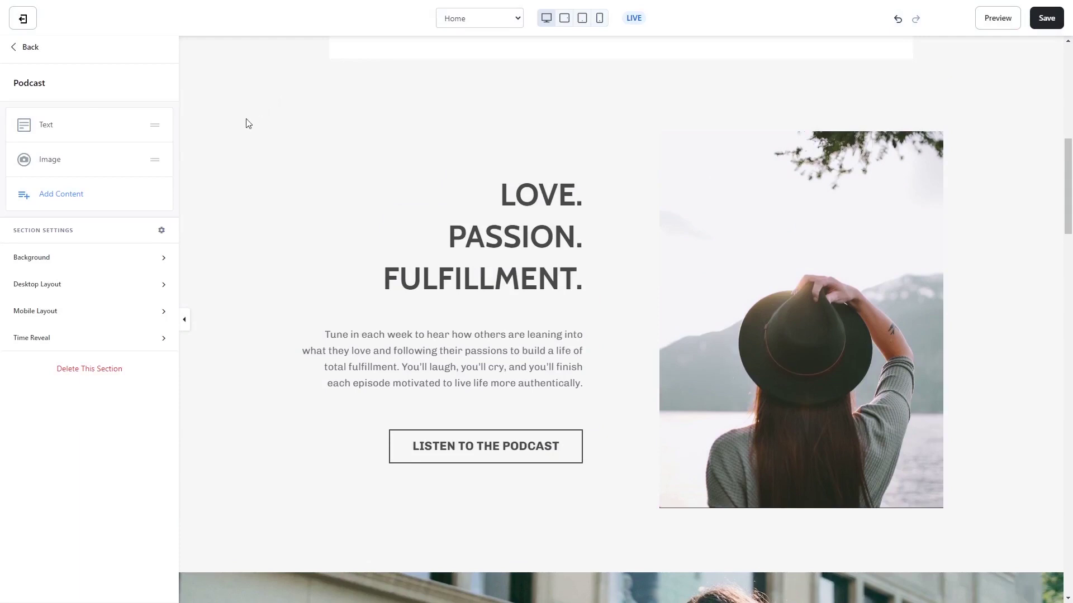
# Add a Custom Code block to the Podcast section and paste the Common Ninja embed code over its placeholder
pyautogui.click(61, 195)
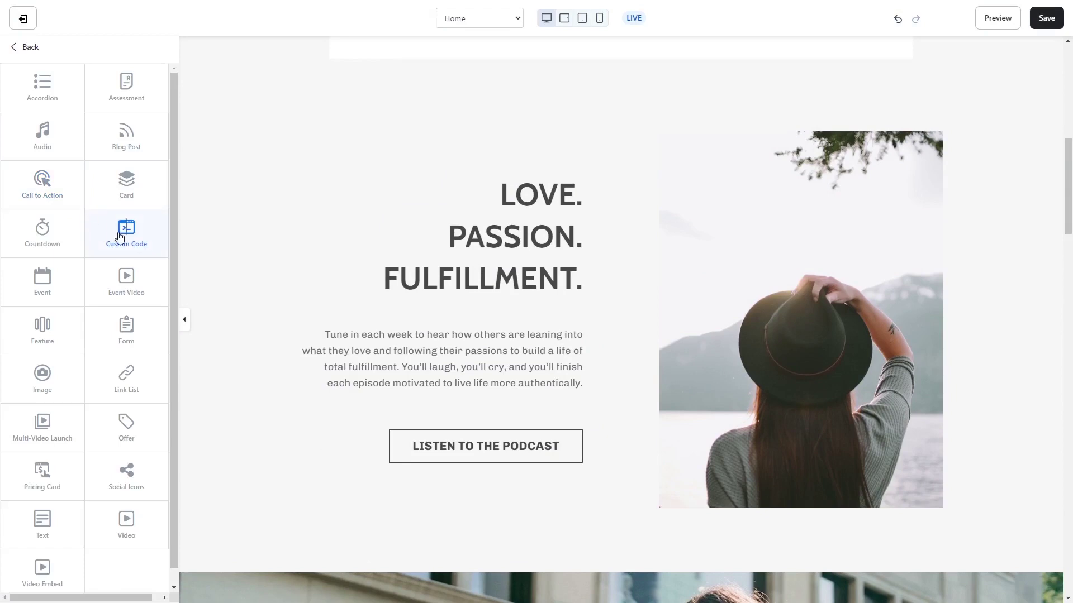
pyautogui.click(118, 235)
pyautogui.scroll(-3, 118, 235)
pyautogui.scroll(3, 125, 206)
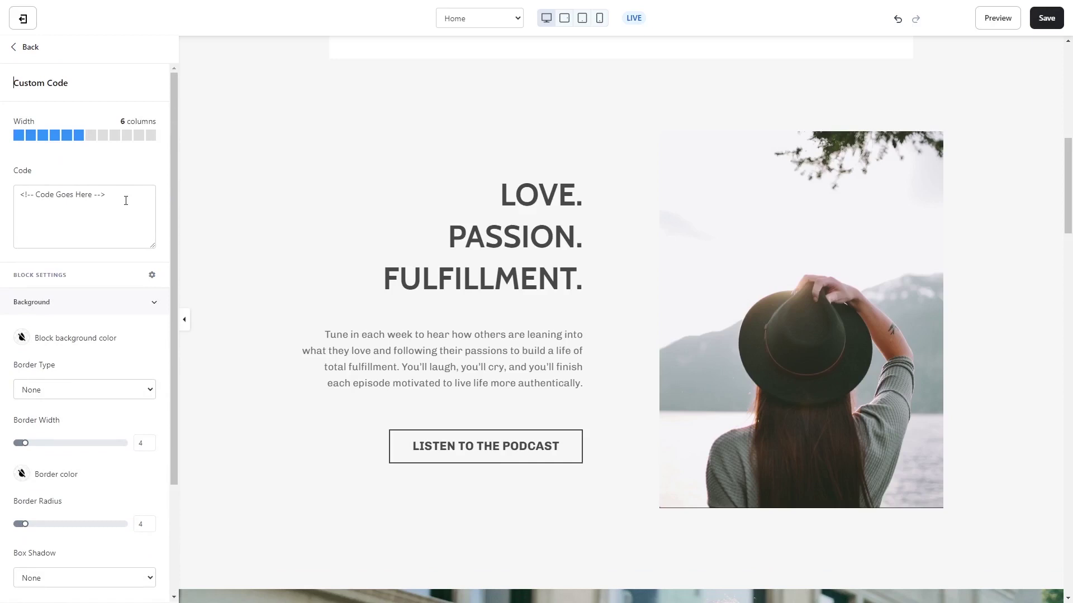
pyautogui.tripleClick(126, 200)
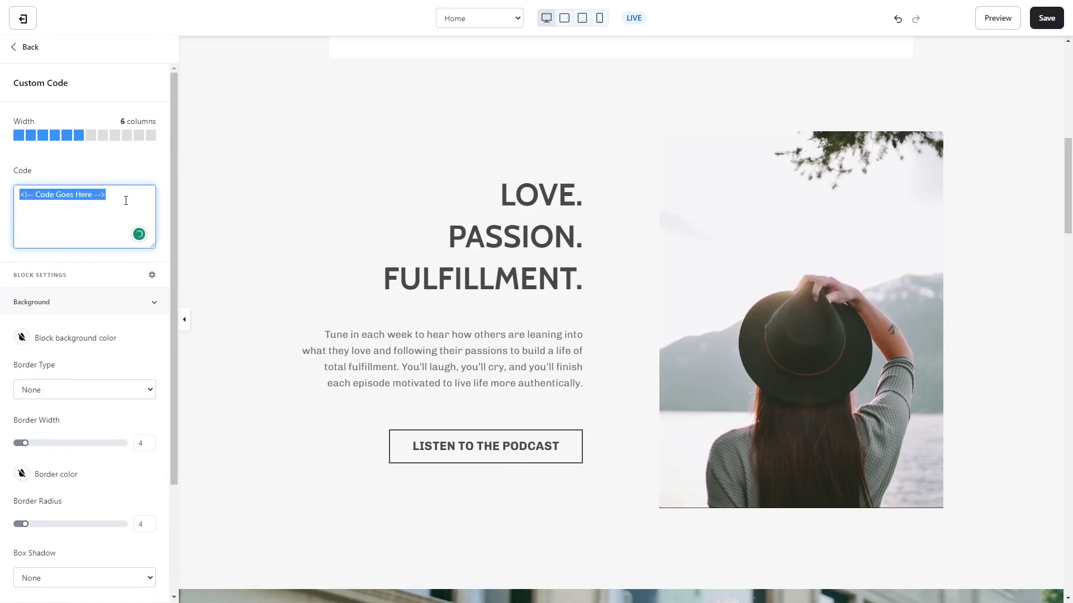
pyautogui.hotkey('ctrl', 'v')
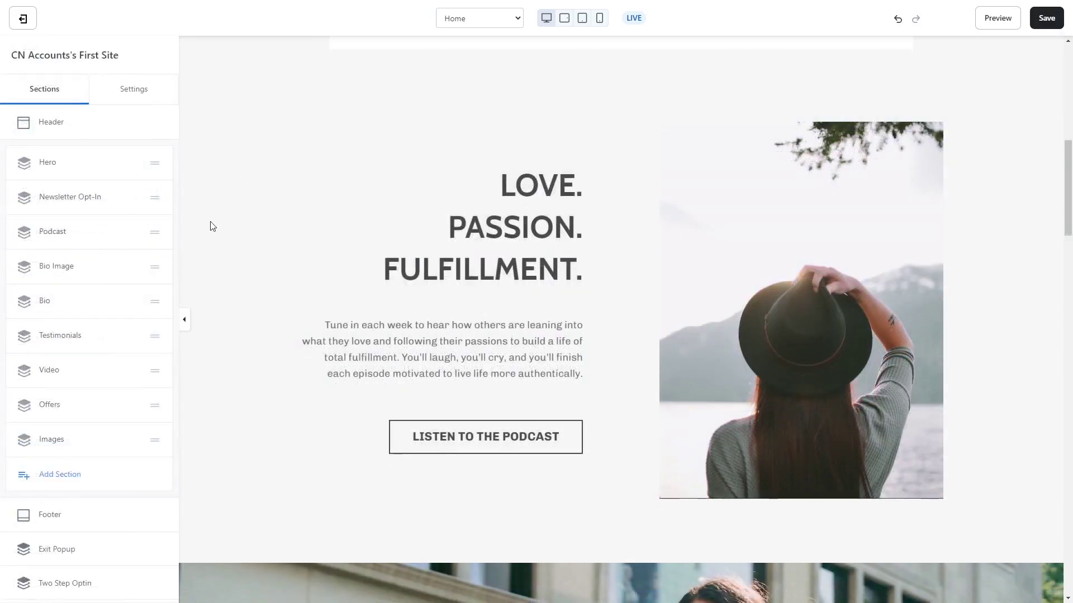
# Add a Custom Code section near the bottom of the Home page, above the footer
pyautogui.click(75, 484)
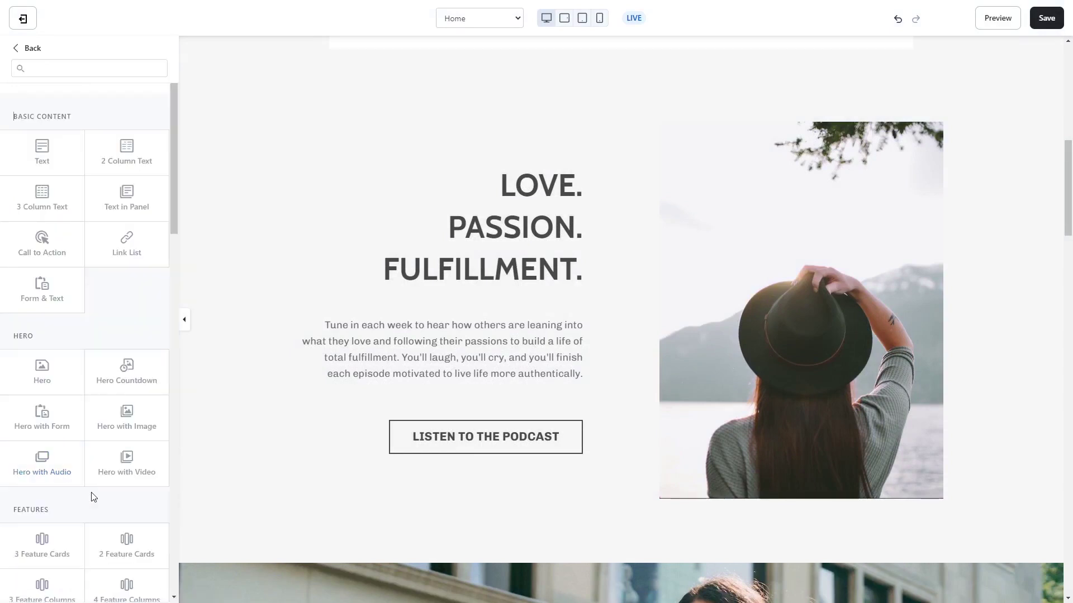
pyautogui.scroll(-1, 94, 496)
pyautogui.scroll(-3, 93, 491)
pyautogui.scroll(-3, 96, 488)
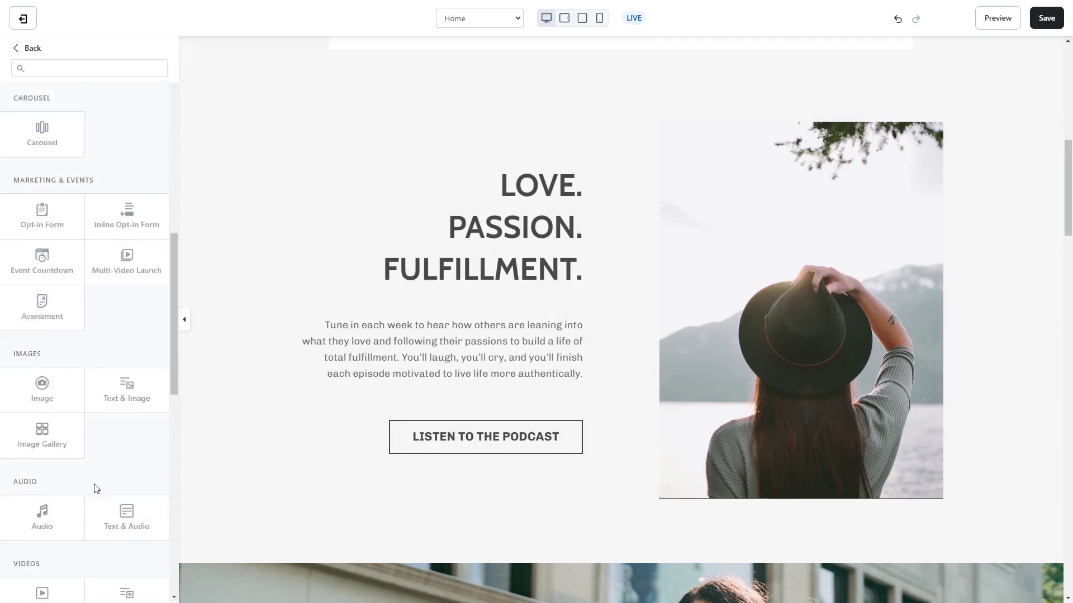
pyautogui.scroll(-2, 95, 488)
pyautogui.scroll(-5, 95, 488)
pyautogui.scroll(-3, 94, 490)
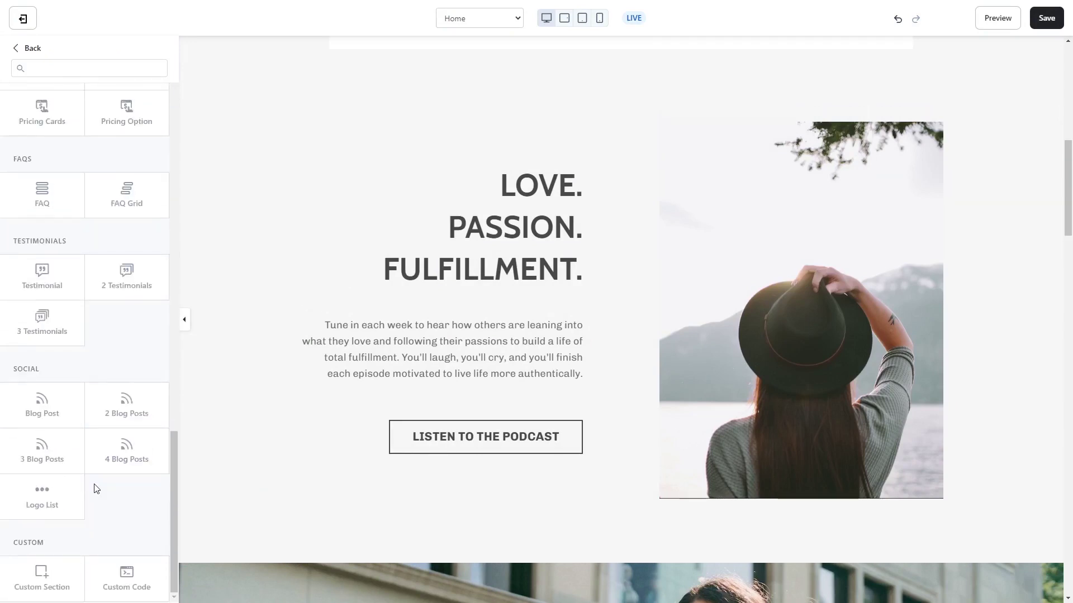
pyautogui.moveTo(126, 578)
pyautogui.click(120, 582)
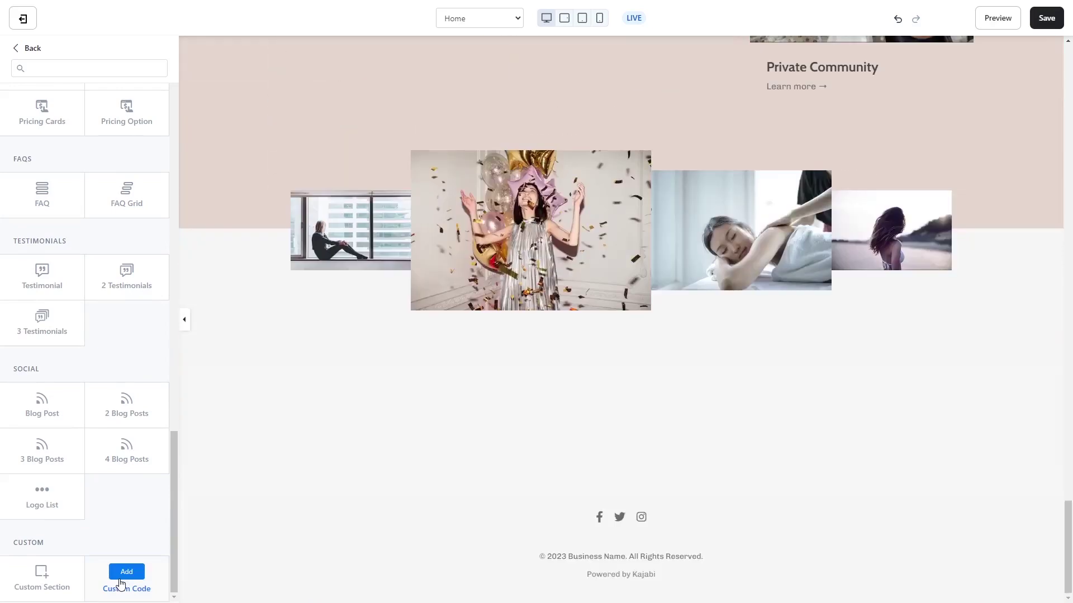
pyautogui.click(120, 572)
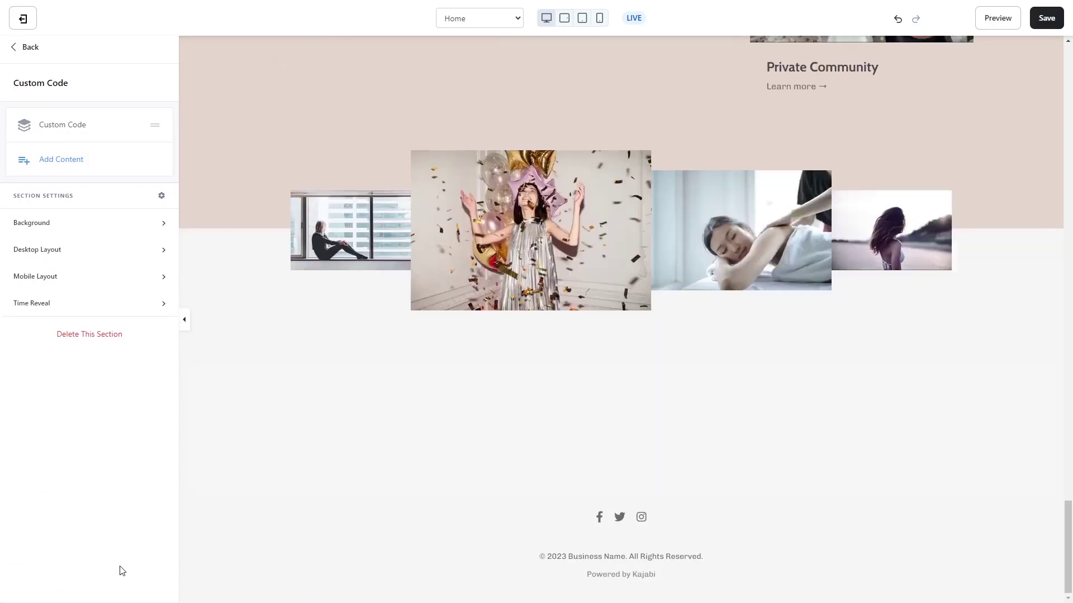
pyautogui.moveTo(621, 431)
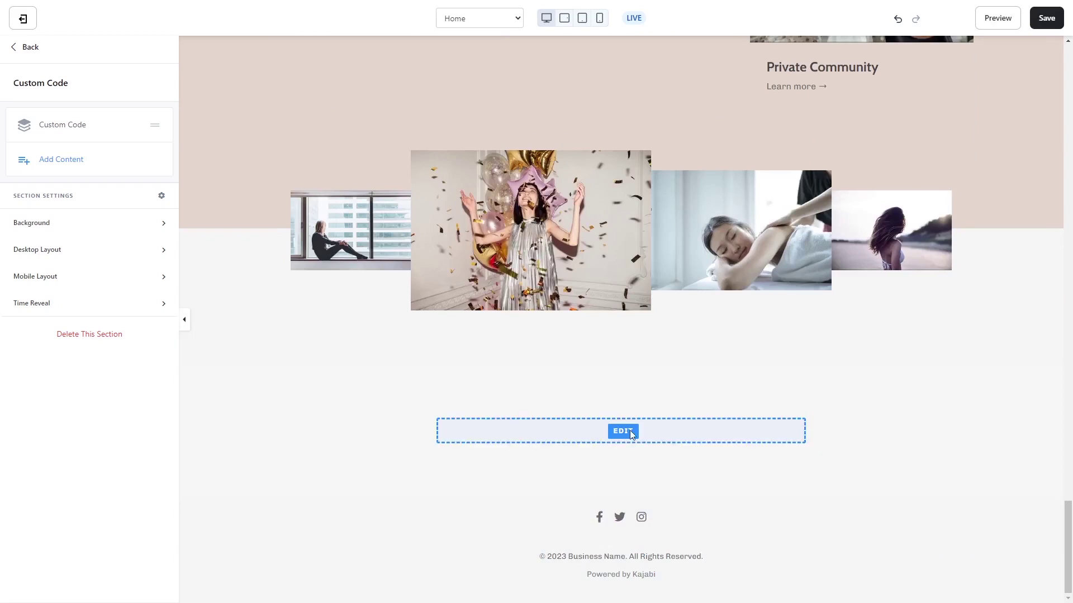
# Paste the Common Ninja embed code over the placeholder in the new section's Custom Code block
pyautogui.click(629, 433)
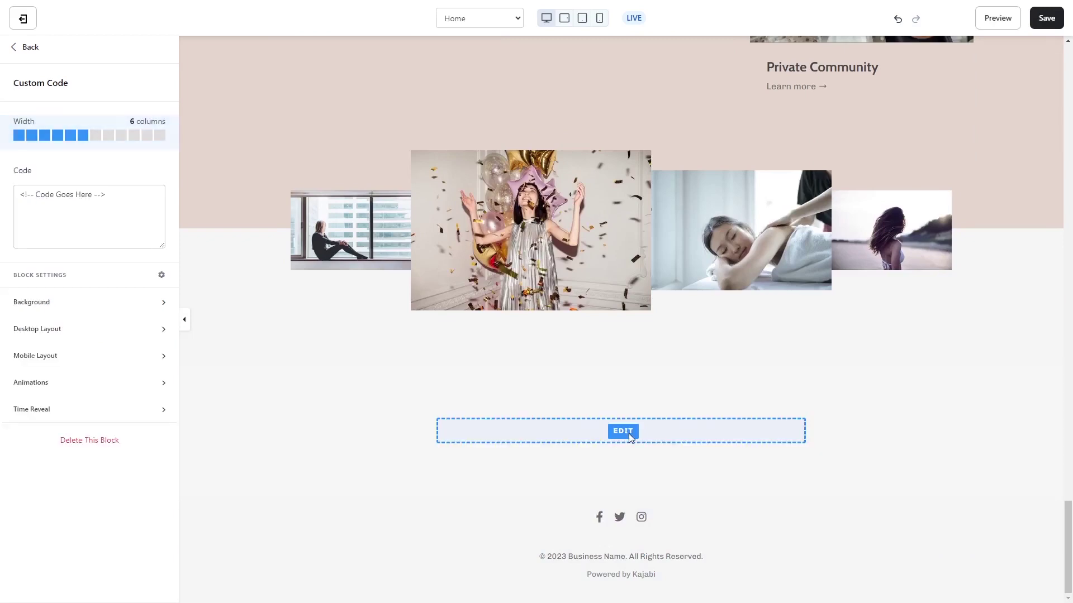
pyautogui.tripleClick(117, 203)
pyautogui.hotkey('ctrl', 'v')
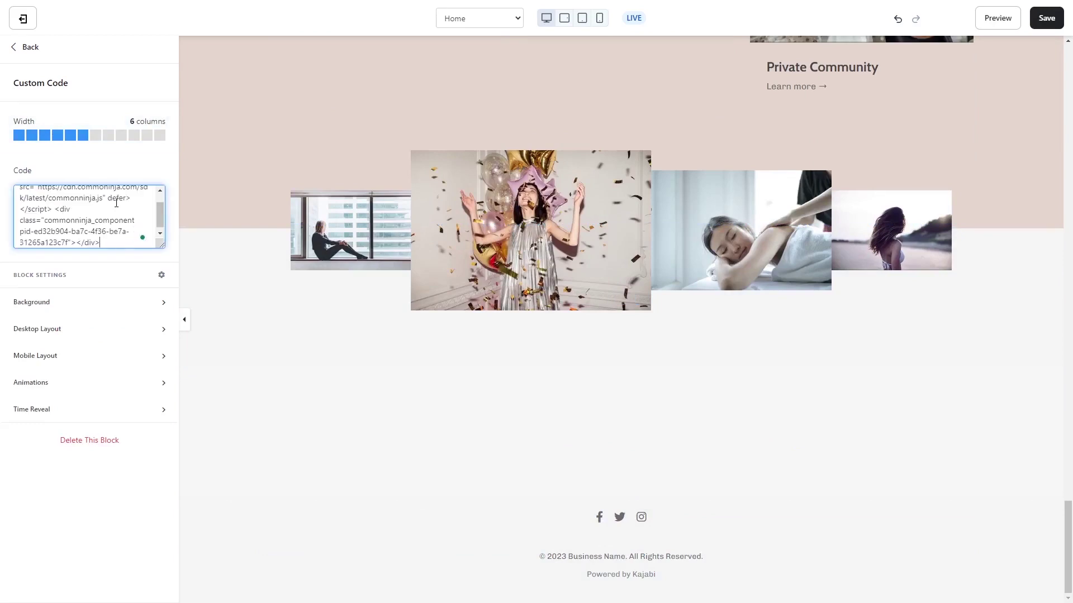